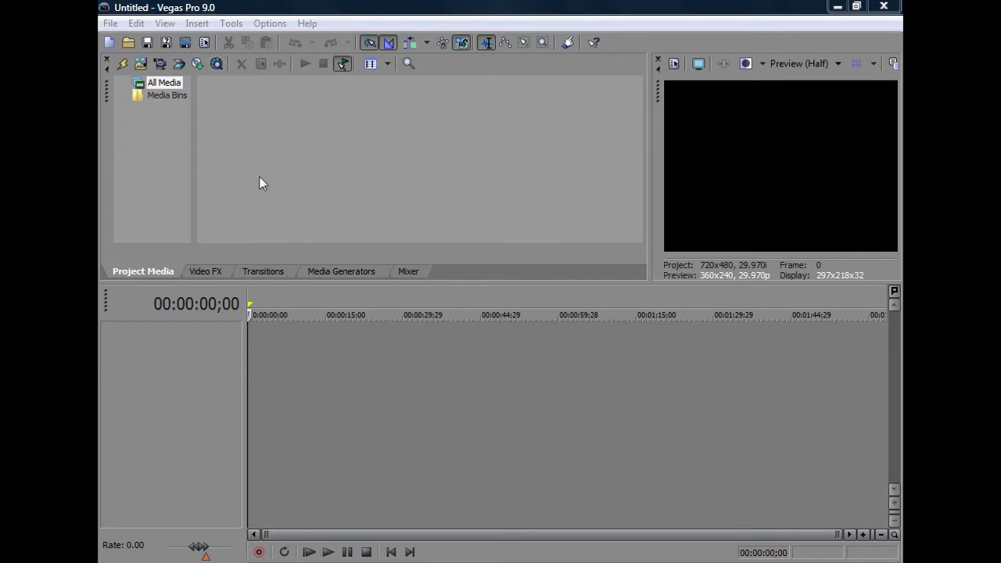
# Open the context menu in the empty track area to reach Insert Video Track.
pyautogui.rightClick(268, 364)
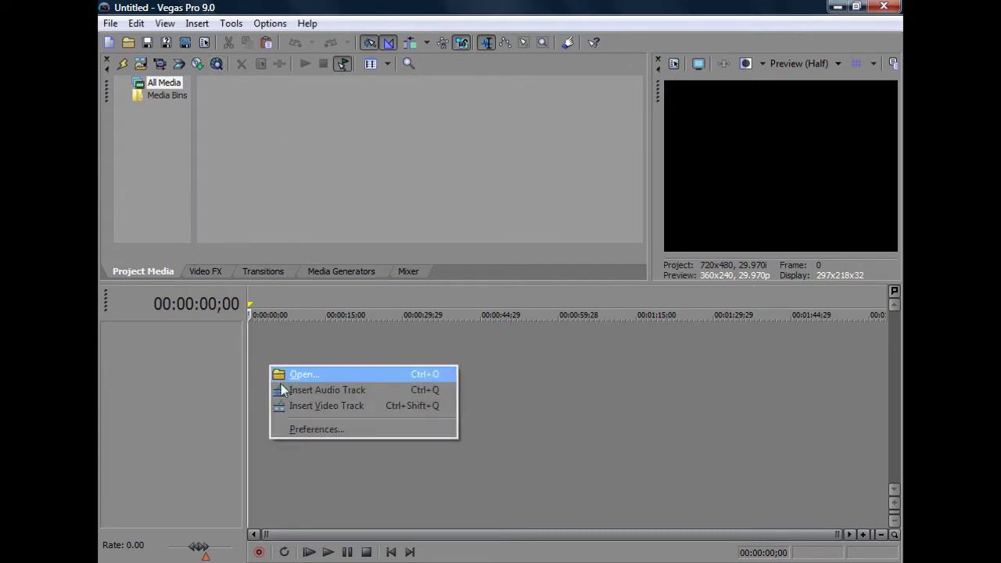
# Insert a video track and add a text media event to it.
pyautogui.click(317, 404)
pyautogui.rightClick(283, 349)
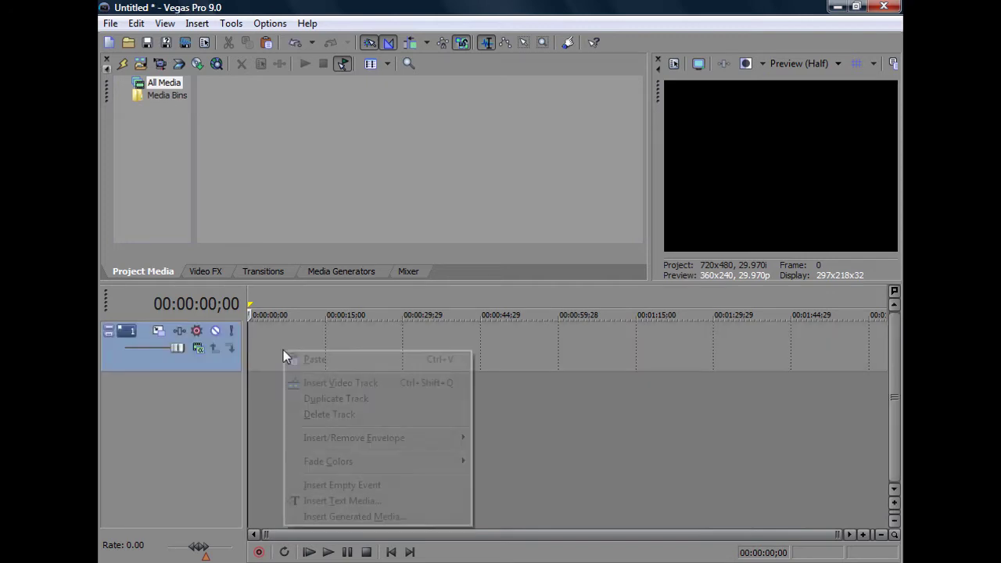
pyautogui.click(322, 496)
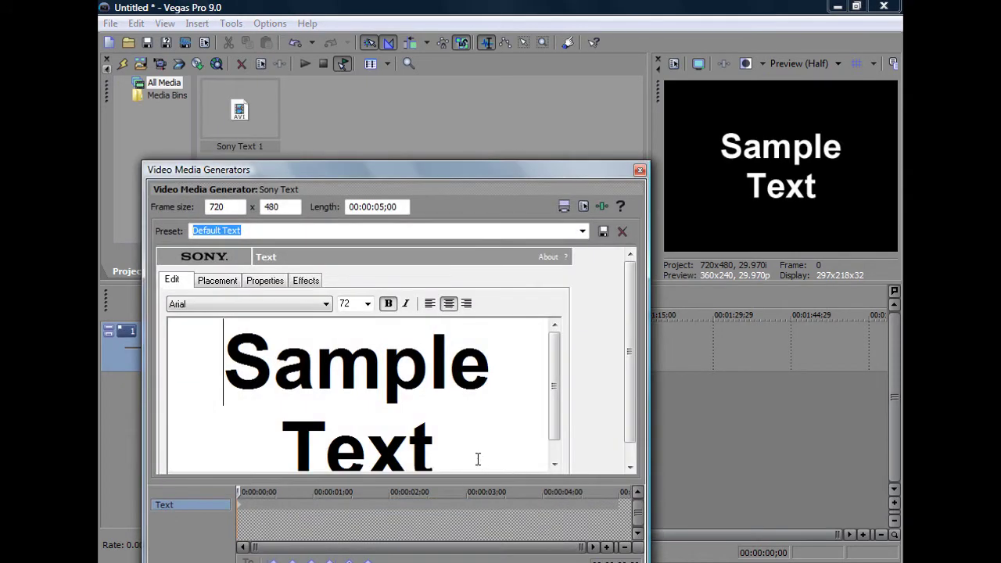
# Replace the sample text with 'Blaze' and 'Tech' on two lines, then close the generator.
pyautogui.hotkey('ctrl', 'a')
pyautogui.write('Text')
pyautogui.hotkey('ctrl', 'z')
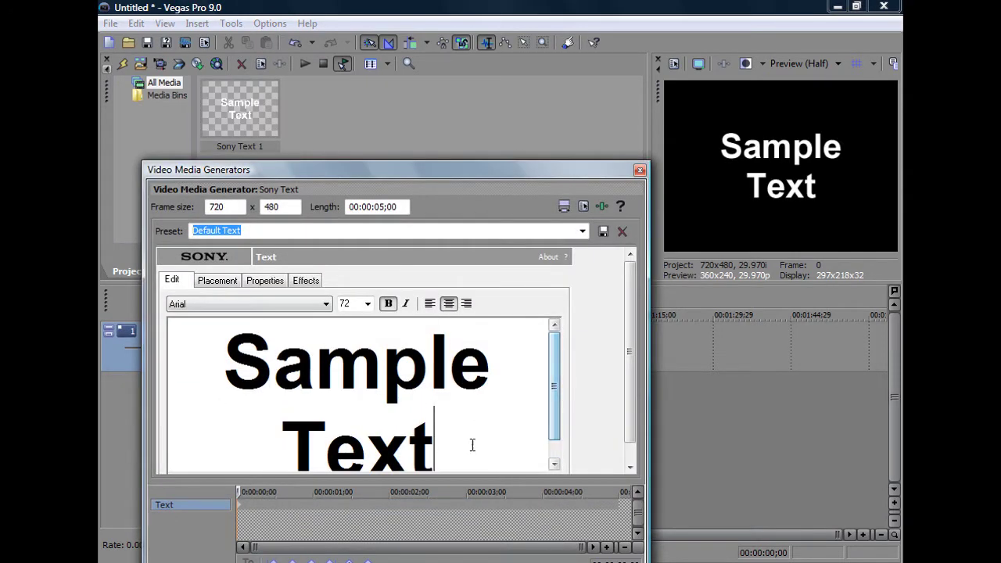
pyautogui.hotkey('ctrl', 'y')
pyautogui.hotkey('ctrl', 'a')
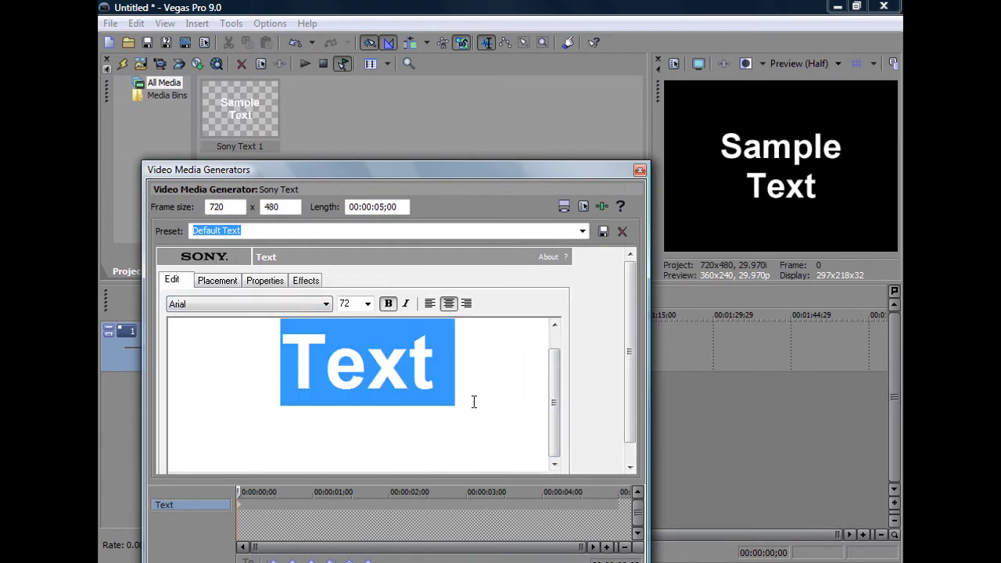
pyautogui.write('Blaze')
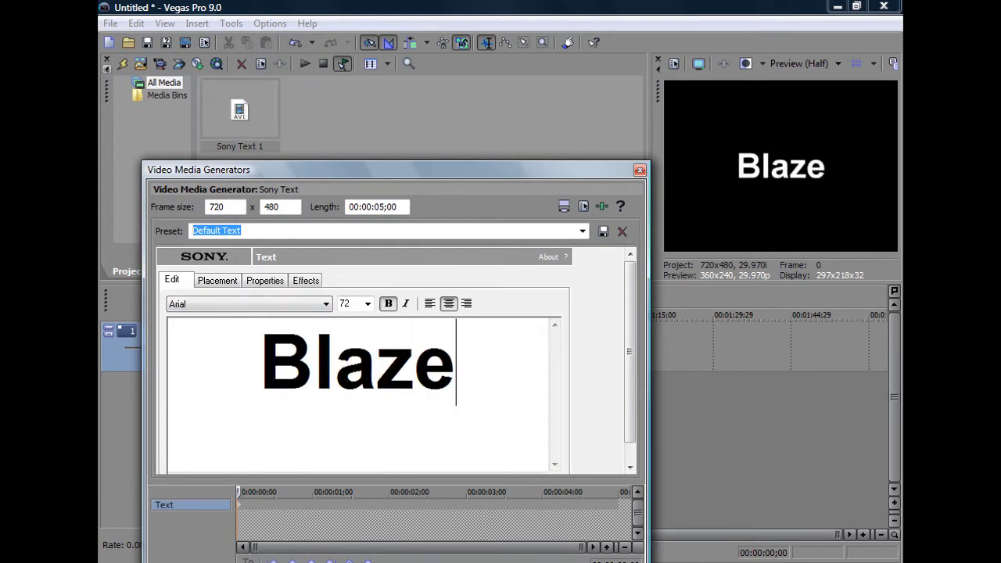
pyautogui.press('Return')
pyautogui.write('Tech')
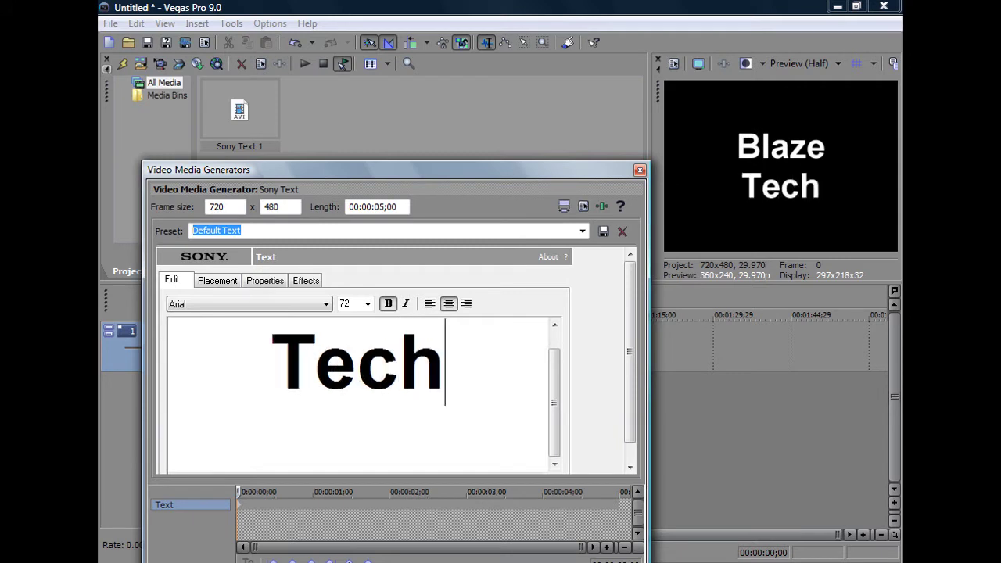
pyautogui.scroll(2, 558, 391)
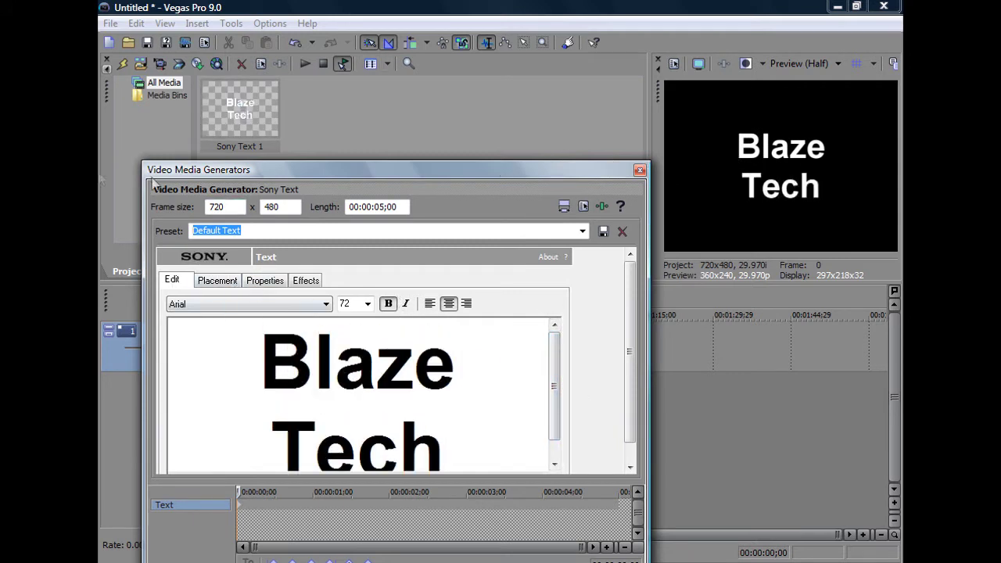
pyautogui.click(640, 170)
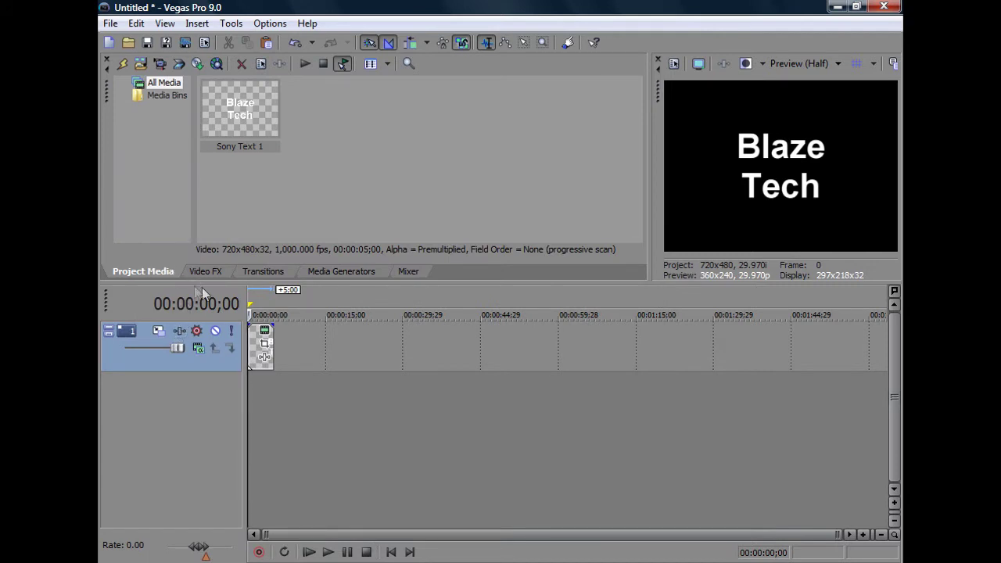
# Extend the text event and drop the Weak Light Rays preset onto it.
pyautogui.moveTo(273, 345); pyautogui.dragTo(287, 346)
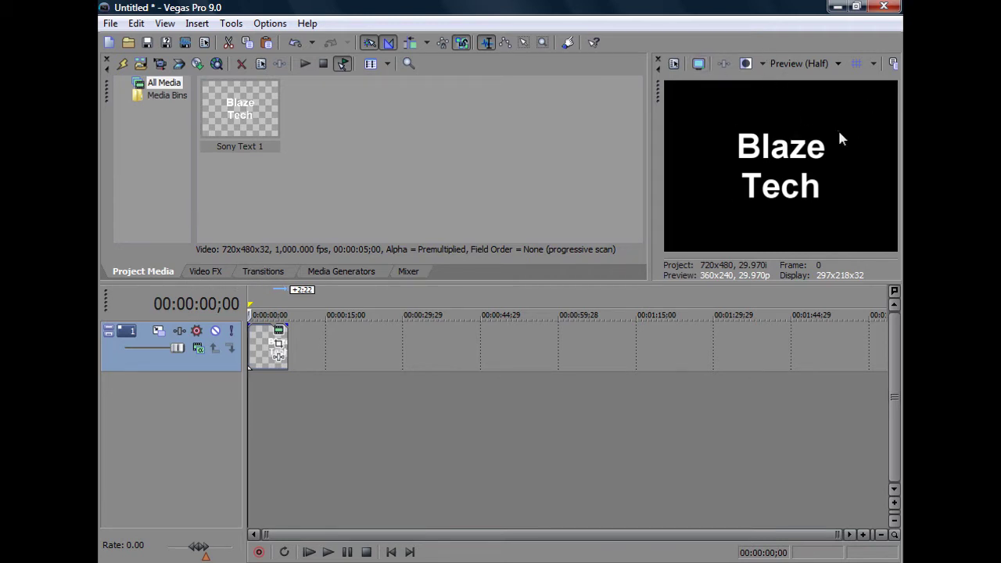
pyautogui.click(210, 272)
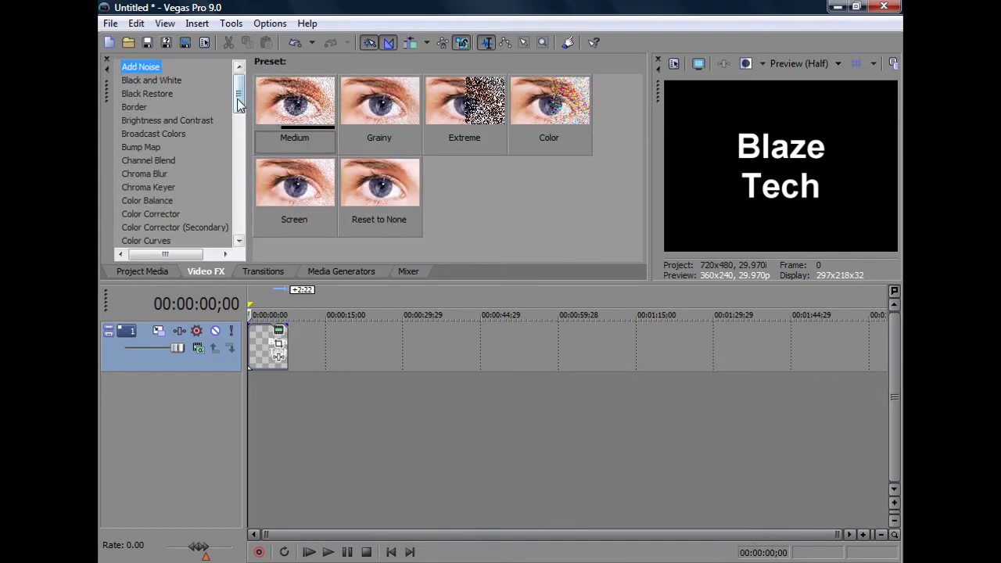
pyautogui.moveTo(238, 95); pyautogui.dragTo(229, 154)
pyautogui.click(141, 199)
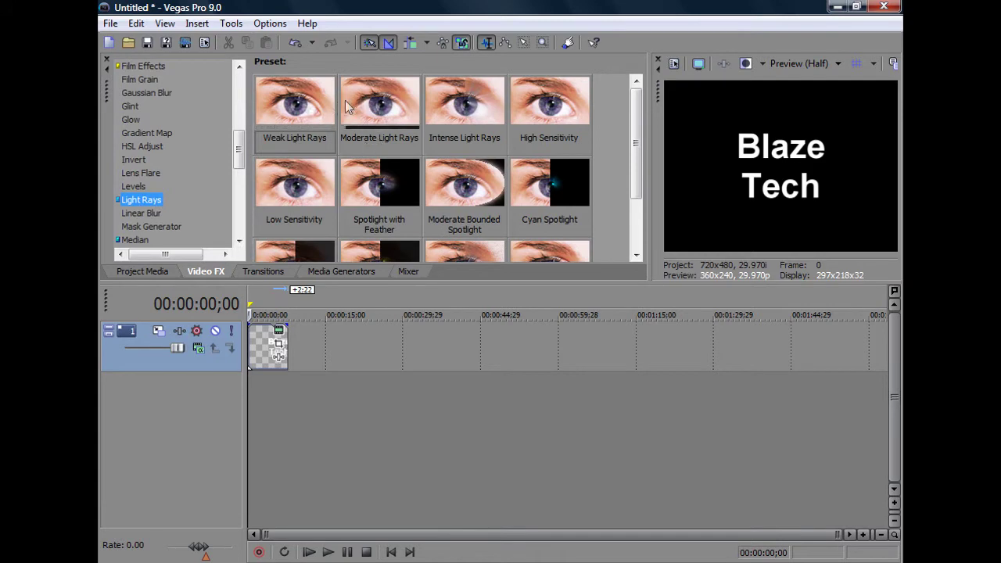
pyautogui.moveTo(289, 106); pyautogui.dragTo(258, 342)
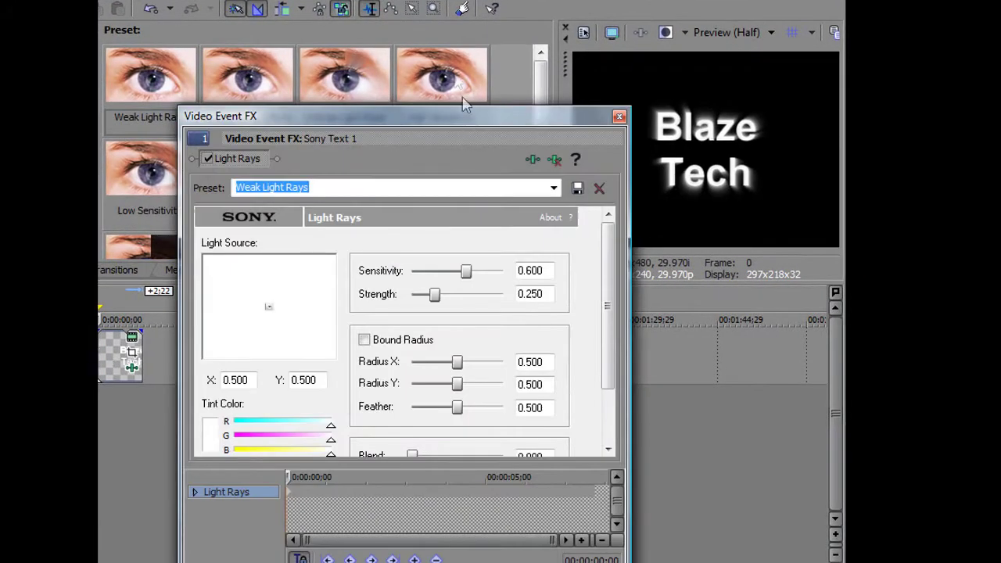
# Place the light source at X 0.013 and set Sensitivity 0.762, Strength 0.494.
pyautogui.moveTo(431, 120); pyautogui.dragTo(361, 125)
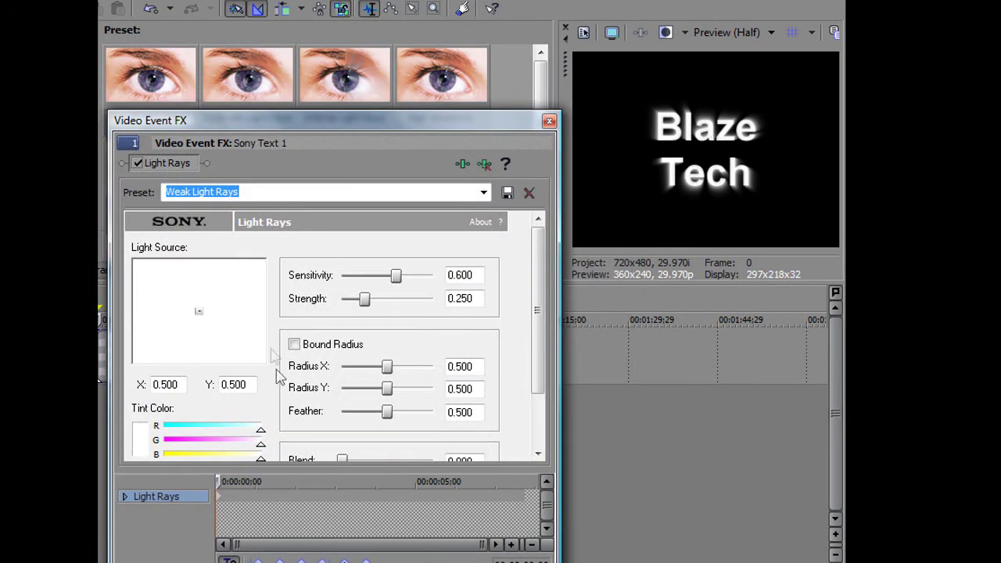
pyautogui.moveTo(201, 313); pyautogui.dragTo(132, 311)
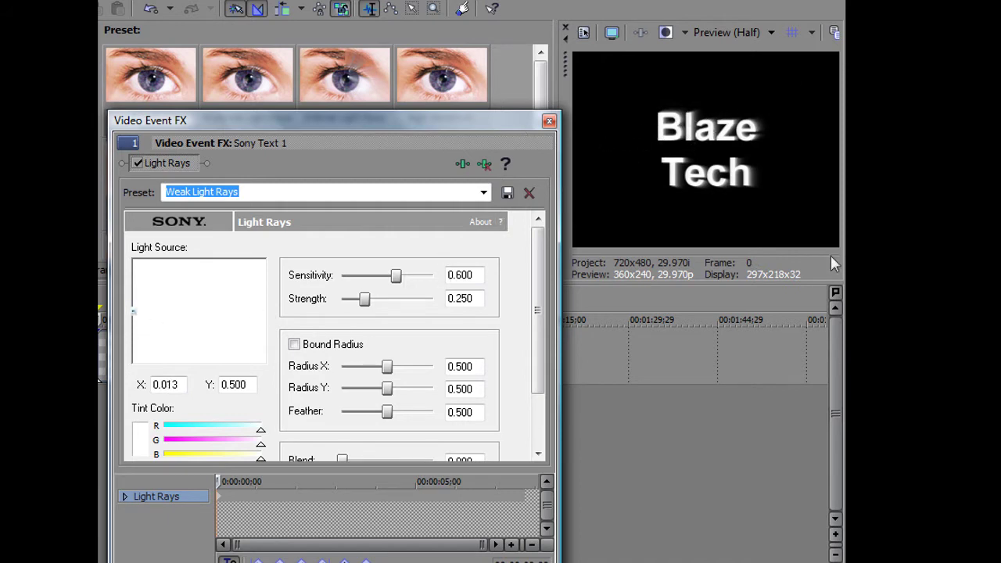
pyautogui.moveTo(363, 301); pyautogui.dragTo(410, 278)
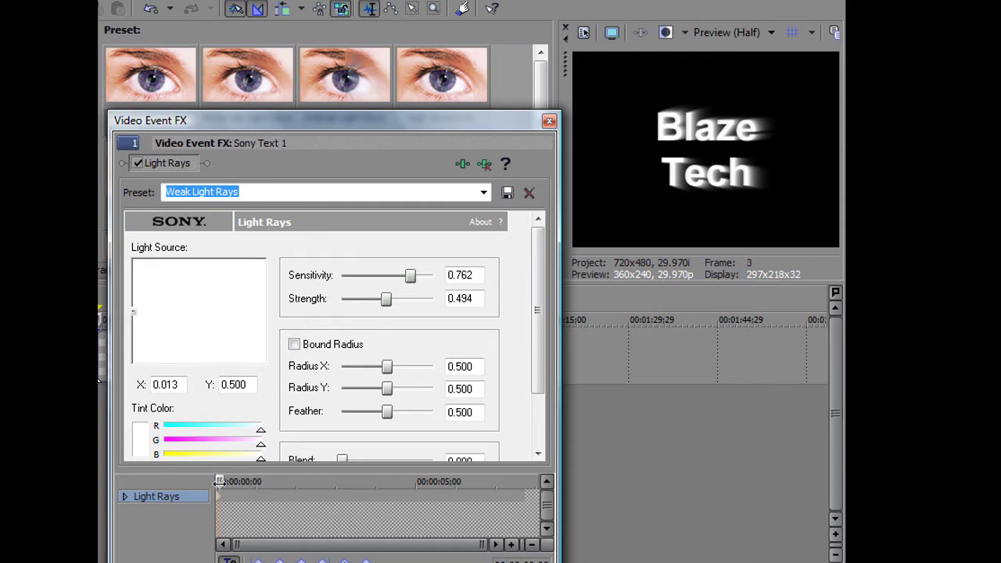
pyautogui.moveTo(219, 480)
pyautogui.mouseDown()
pyautogui.moveTo(249, 488)
pyautogui.moveTo(251, 505)
pyautogui.mouseUp()
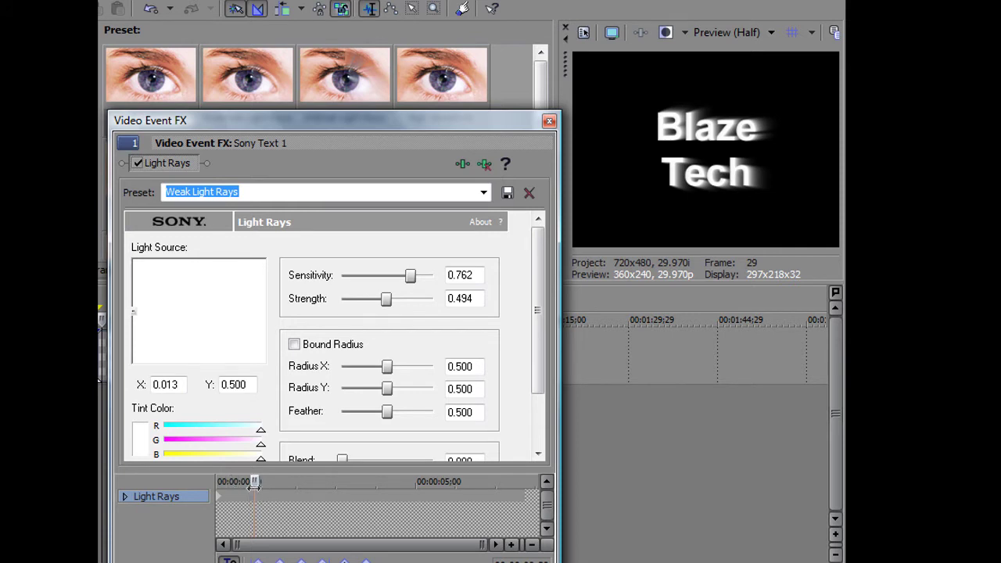
# Add a keyframe about two seconds in with the light source at X 0.368, Y 0.475.
pyautogui.moveTo(254, 483); pyautogui.dragTo(298, 494)
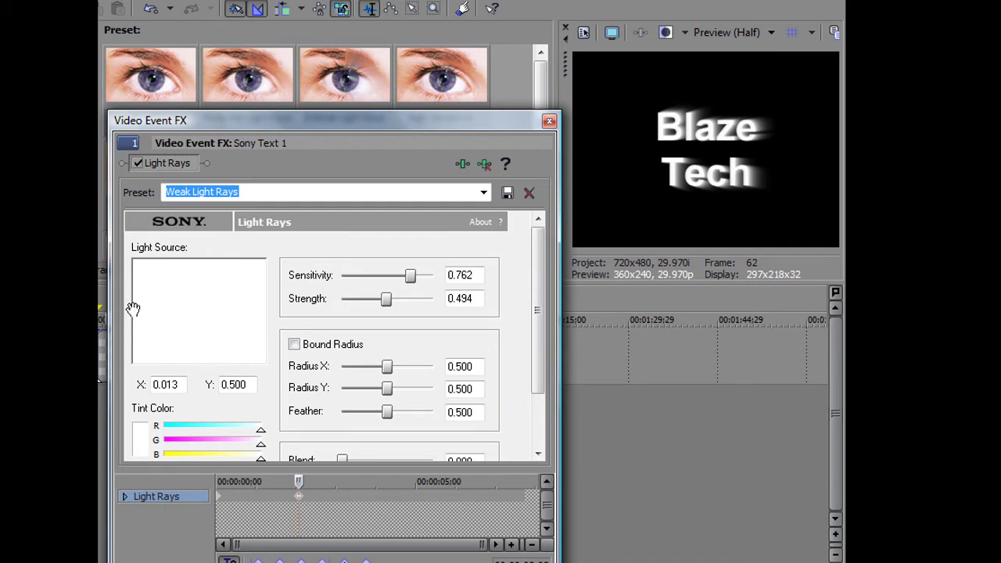
pyautogui.moveTo(133, 309); pyautogui.dragTo(182, 308)
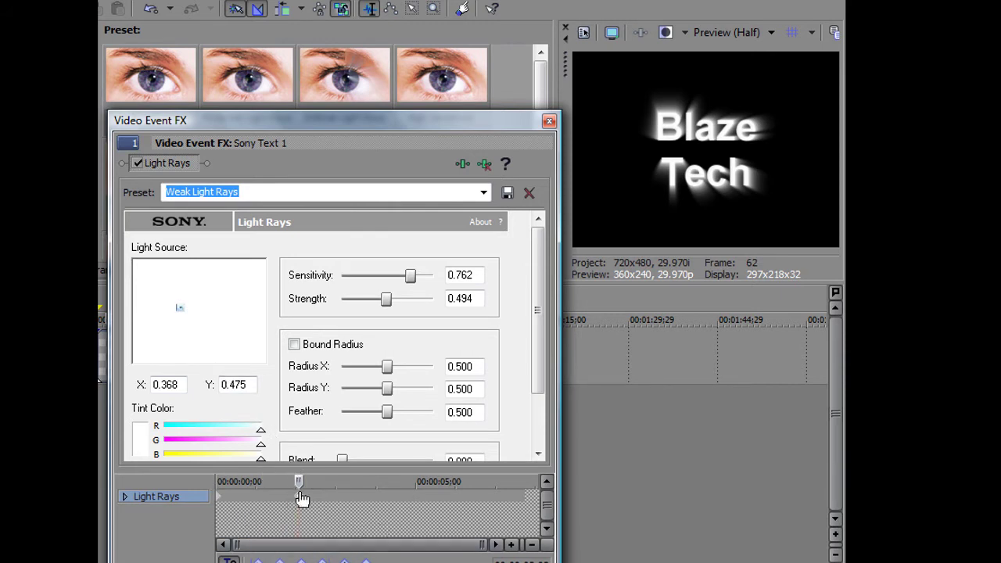
pyautogui.moveTo(291, 472); pyautogui.dragTo(270, 466)
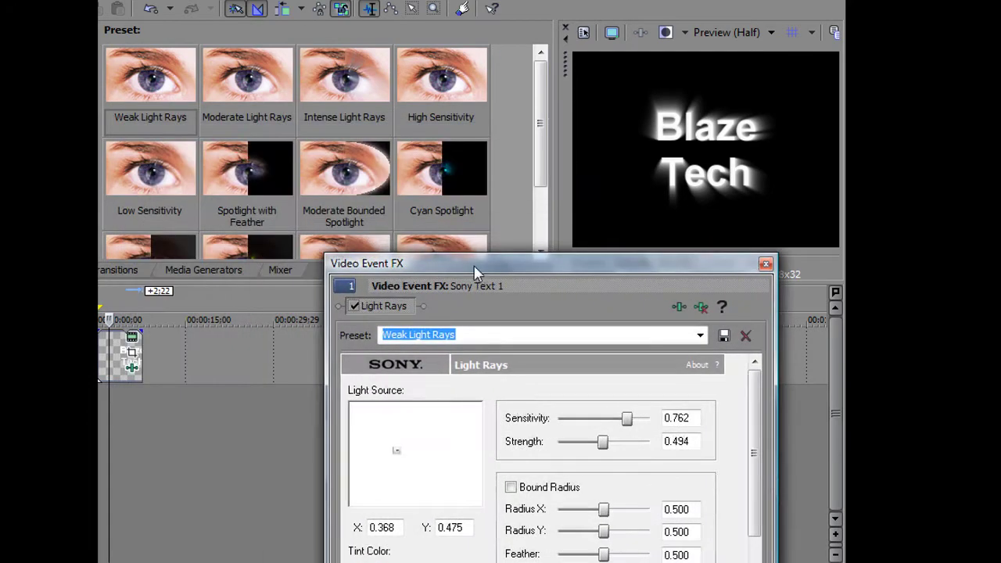
# Scrub between the existing keyframes to check the light source's movement.
pyautogui.moveTo(510, 264); pyautogui.dragTo(486, 168)
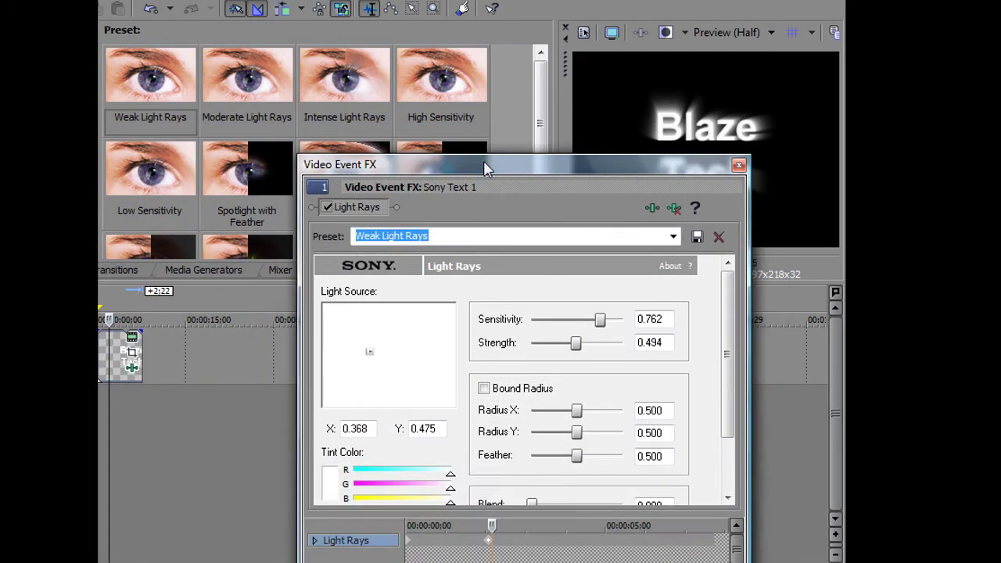
pyautogui.moveTo(491, 525); pyautogui.dragTo(396, 512)
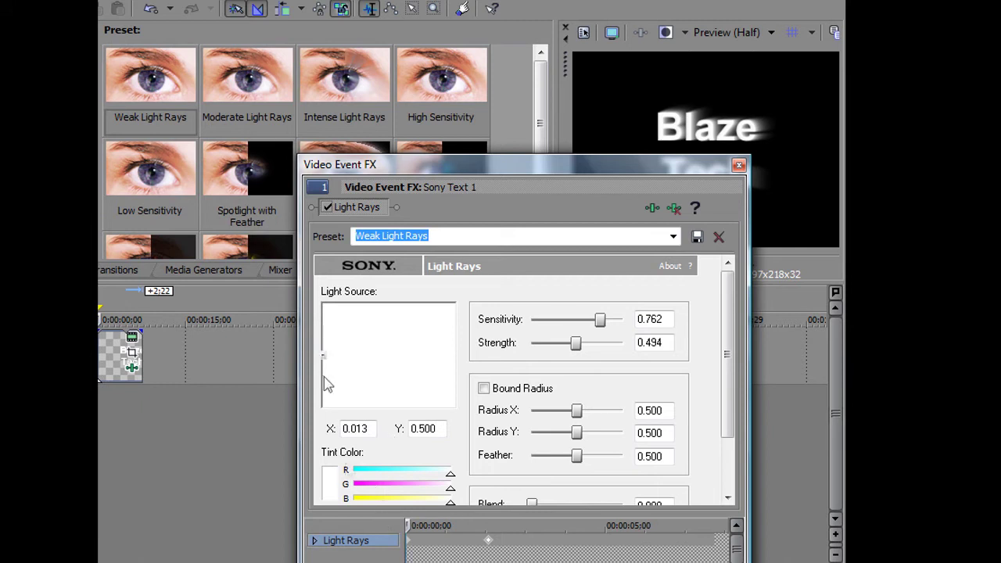
pyautogui.moveTo(408, 525); pyautogui.dragTo(488, 526)
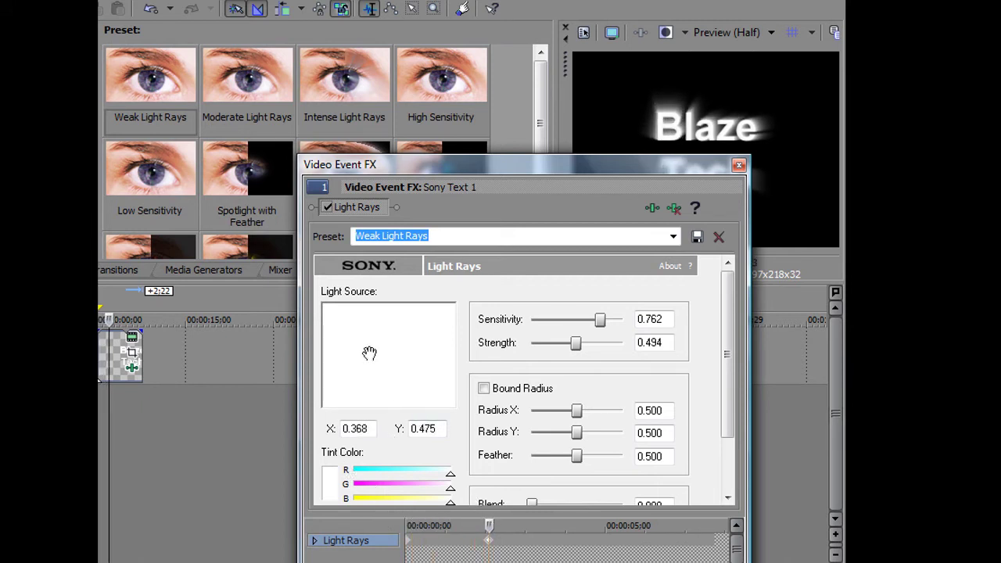
pyautogui.moveTo(547, 164); pyautogui.dragTo(409, 148)
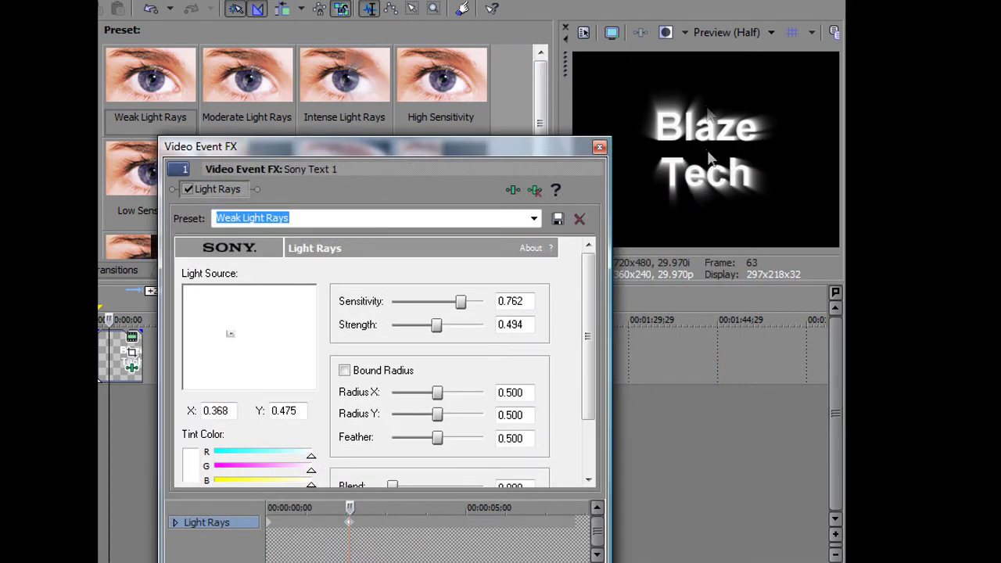
pyautogui.moveTo(380, 151); pyautogui.dragTo(369, 130)
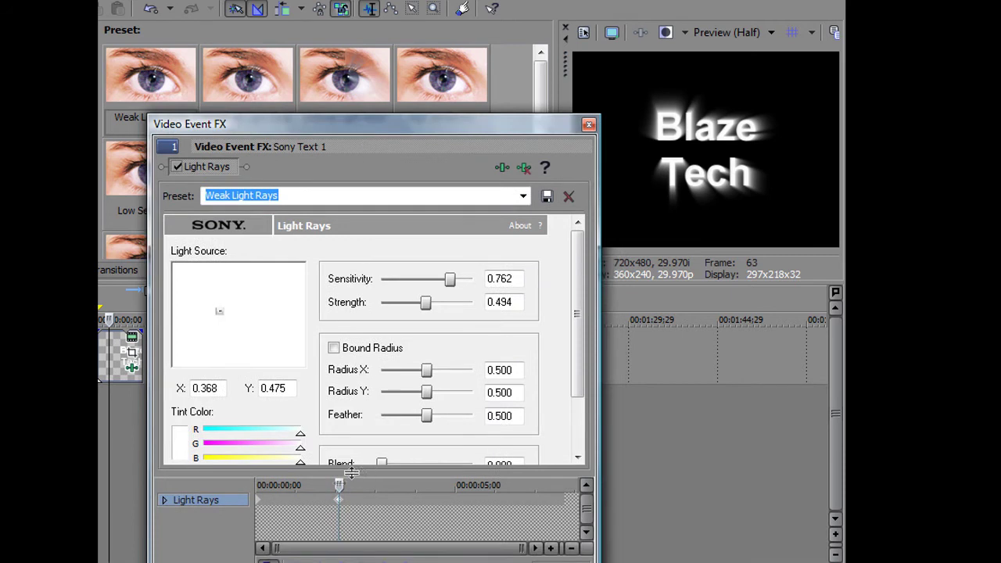
# Add keyframes at frame 103 (X 0.704) and about frame 141 (X 1.000), then close the settings.
pyautogui.moveTo(338, 485); pyautogui.dragTo(393, 484)
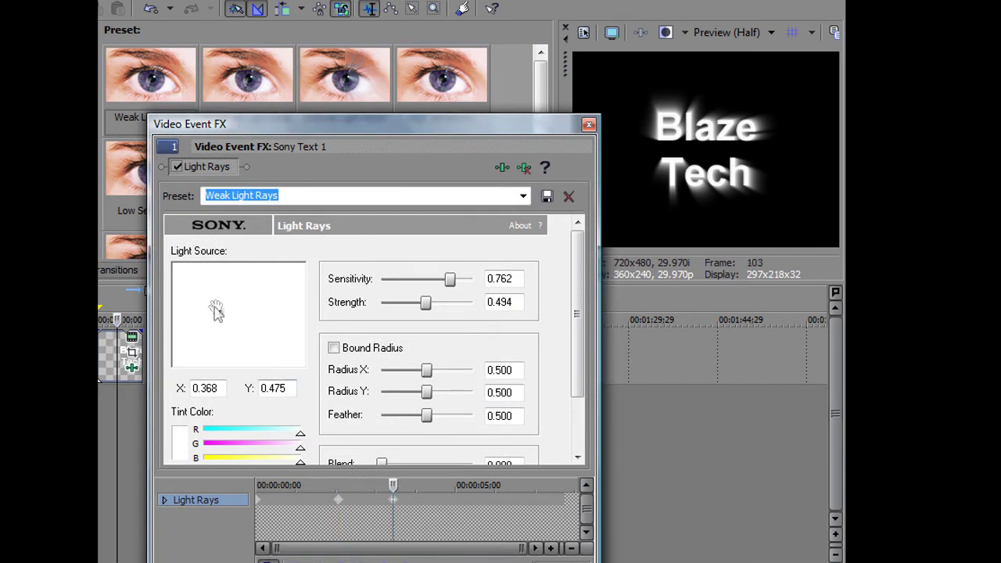
pyautogui.moveTo(221, 311); pyautogui.dragTo(266, 310)
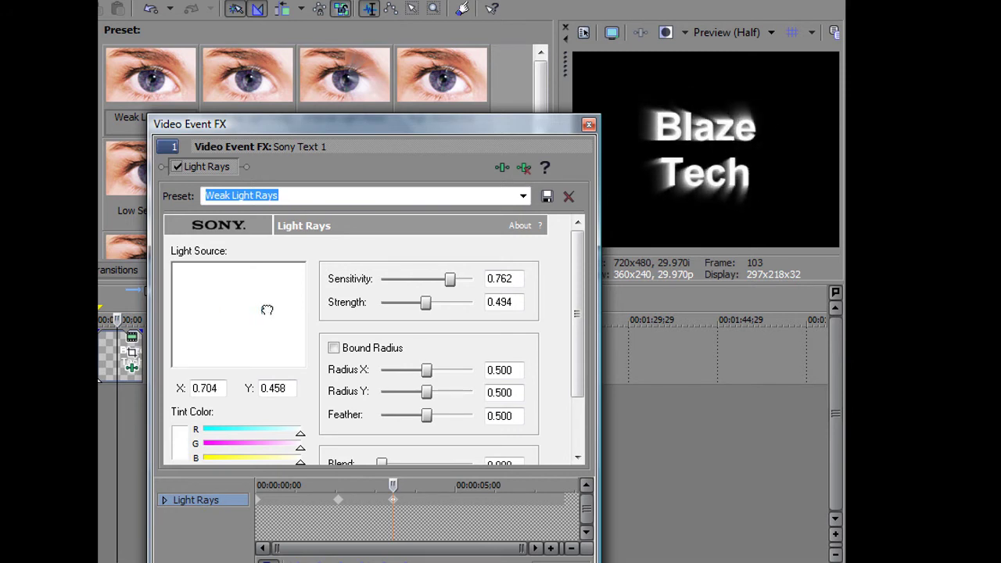
pyautogui.moveTo(394, 486); pyautogui.dragTo(442, 486)
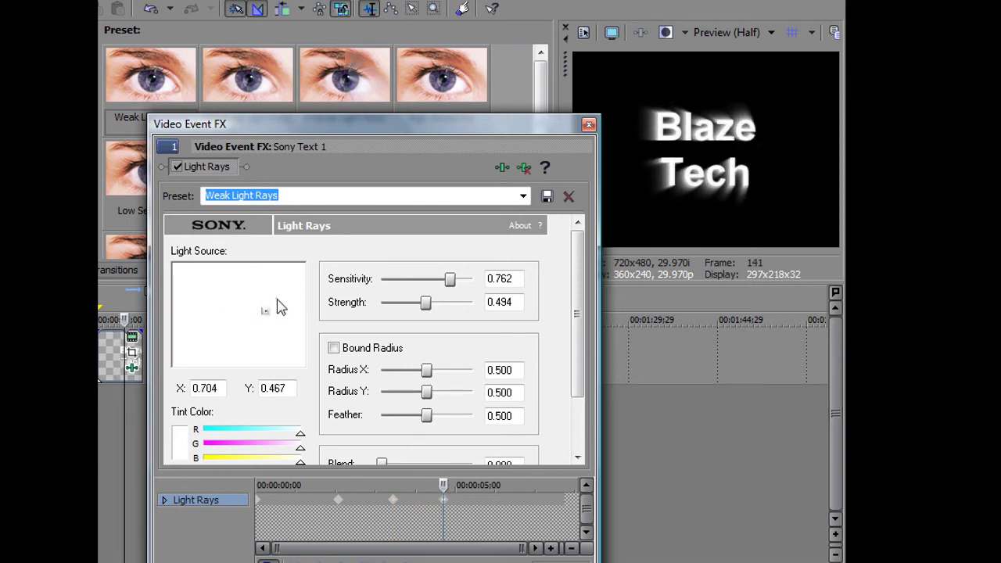
pyautogui.moveTo(265, 311); pyautogui.dragTo(317, 314)
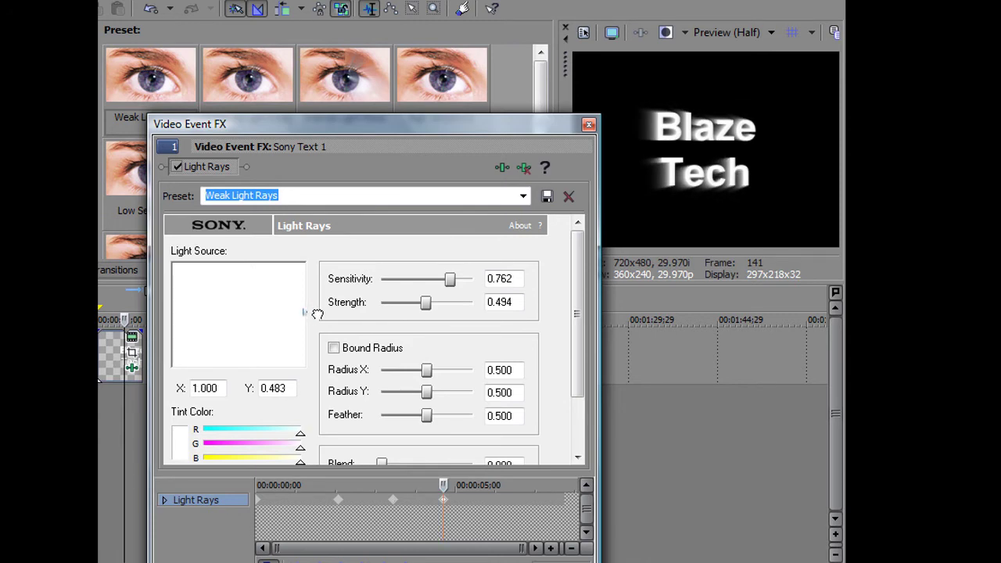
pyautogui.click(589, 125)
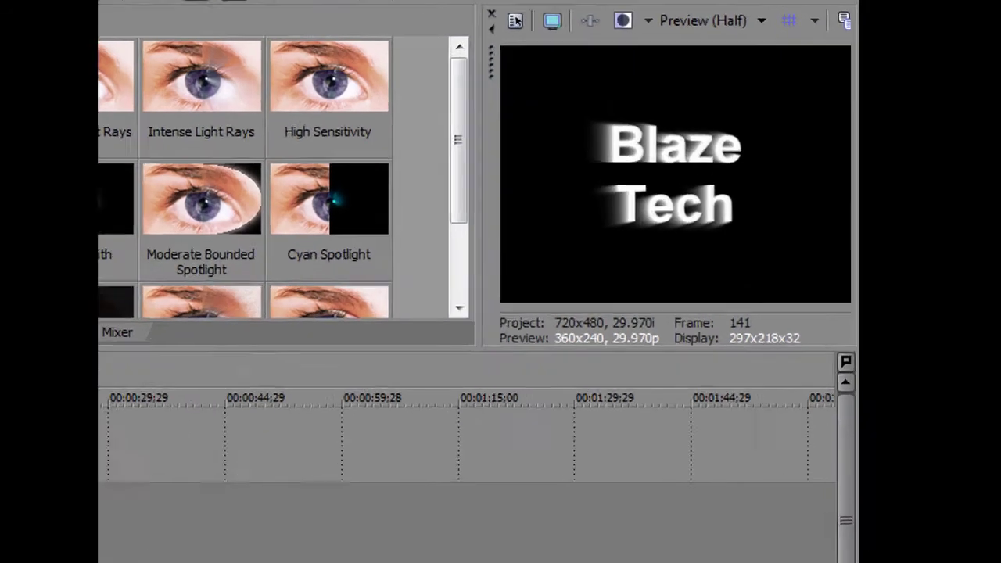
# Play the Blaze Tech preview with its moving light rays, then stop playback.
pyautogui.press('space')
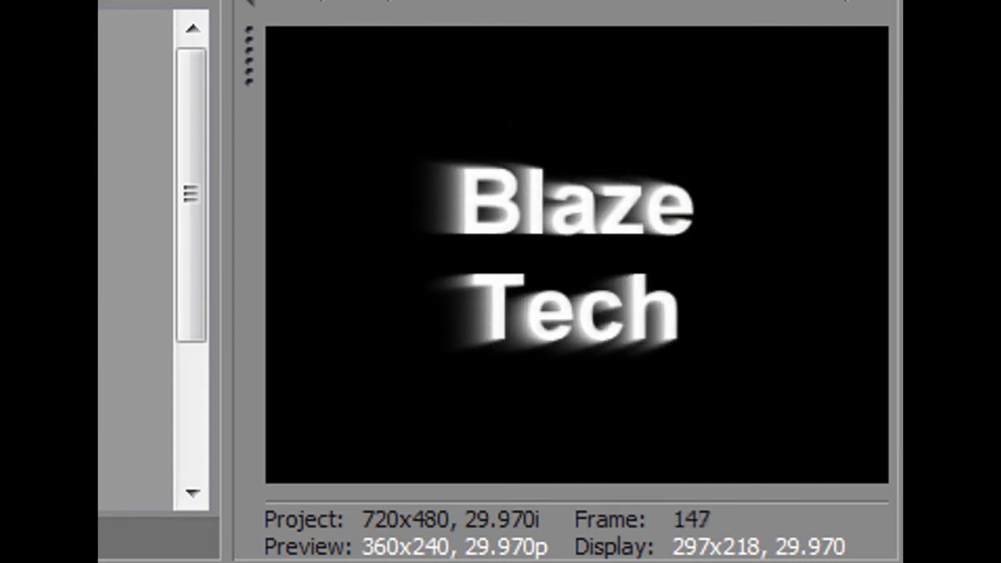
pyautogui.press('space')
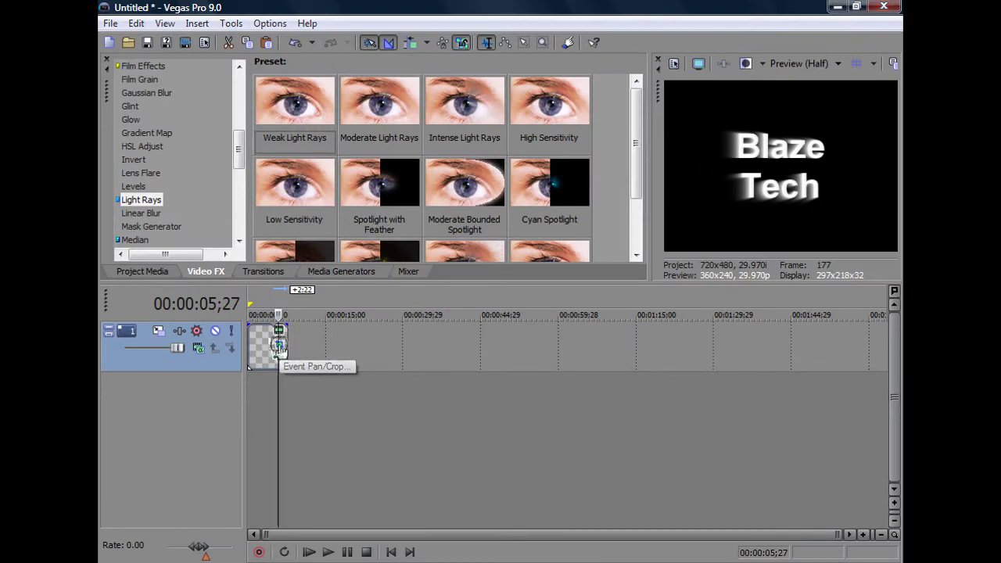
pyautogui.click(278, 341)
# At the event's start, enlarge the Pan/Crop frame to 2,700 x 1,800.
pyautogui.moveTo(426, 183); pyautogui.dragTo(539, 186)
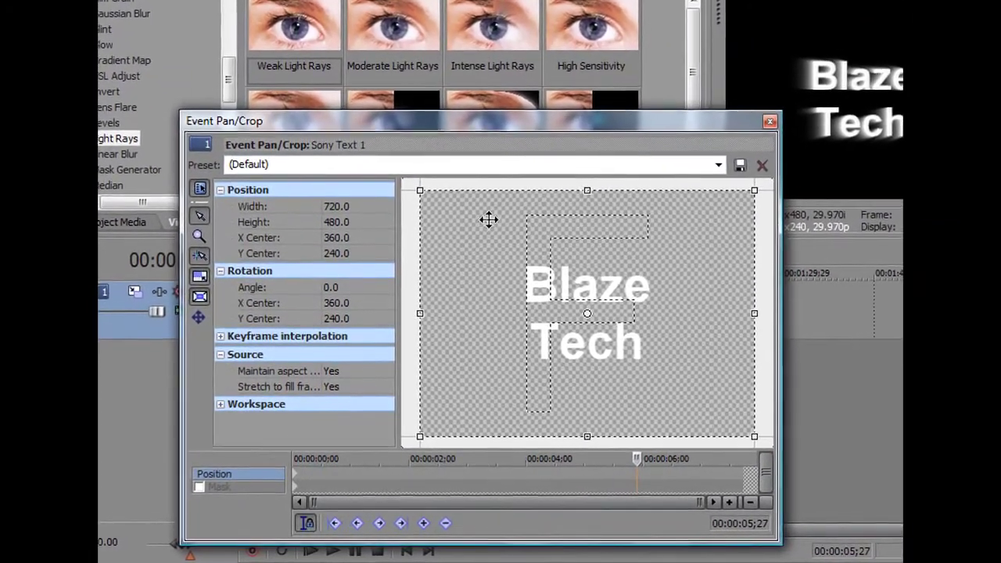
pyautogui.scroll(-4, 484, 218)
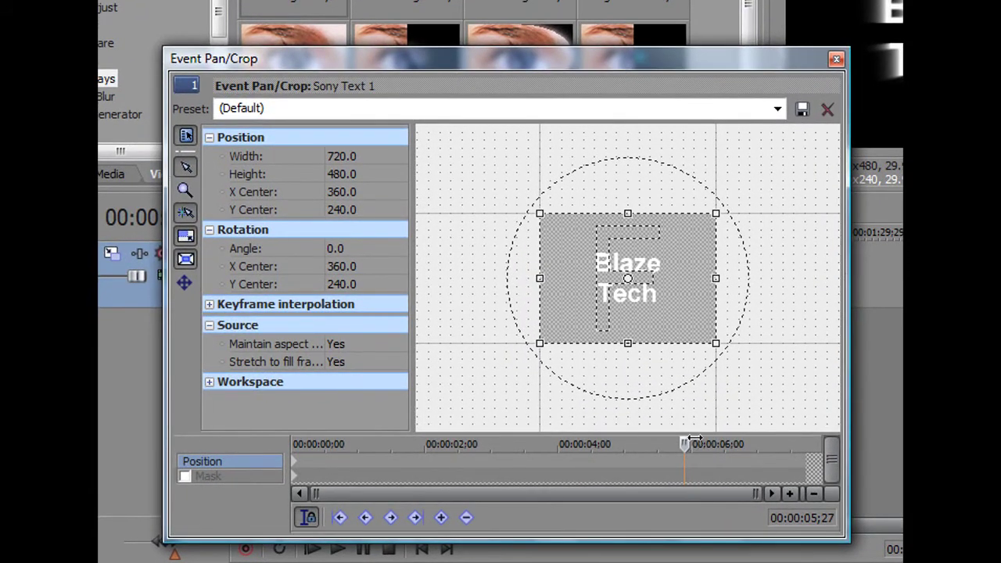
pyautogui.moveTo(686, 443); pyautogui.dragTo(293, 444)
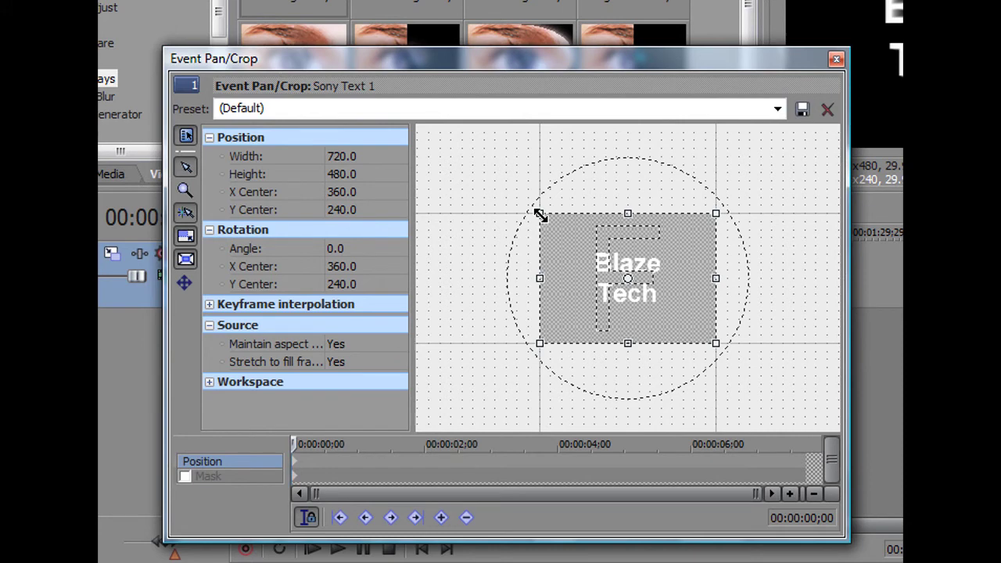
pyautogui.moveTo(540, 215)
pyautogui.mouseDown()
pyautogui.moveTo(462, 172)
pyautogui.moveTo(469, 208)
pyautogui.moveTo(539, 213)
pyautogui.mouseUp()
pyautogui.scroll(-4, 532, 208)
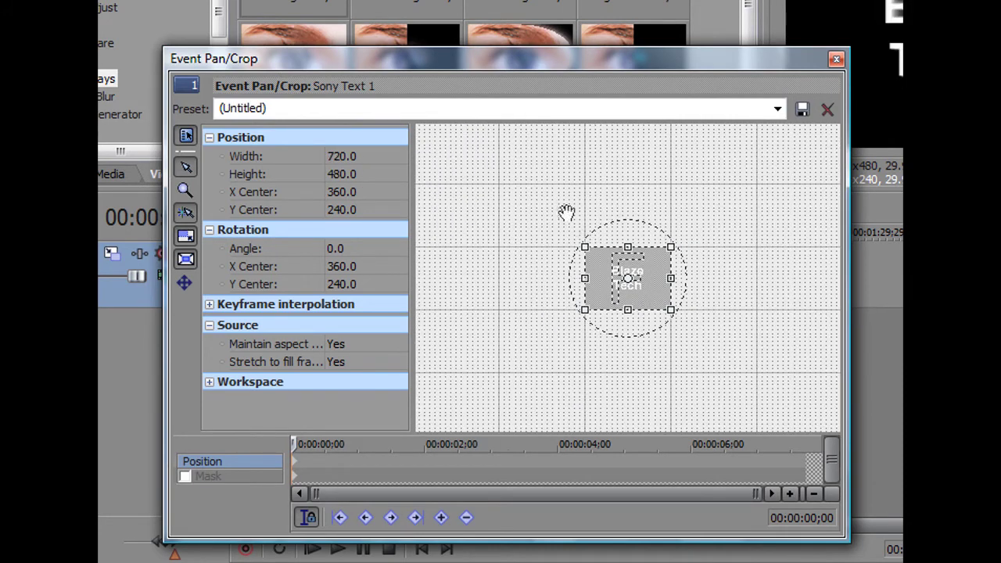
pyautogui.moveTo(583, 245); pyautogui.dragTo(464, 156)
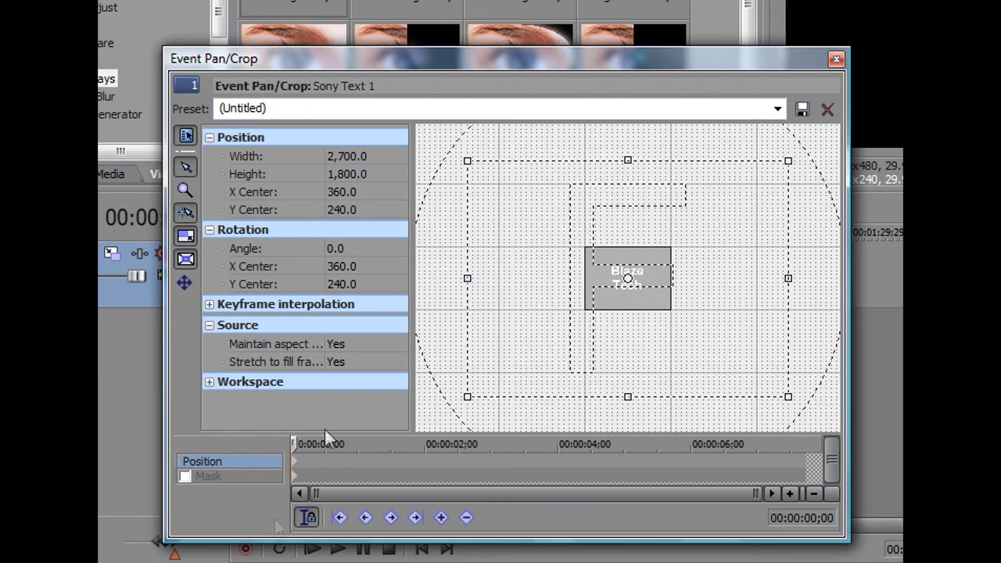
pyautogui.moveTo(295, 444); pyautogui.dragTo(419, 458)
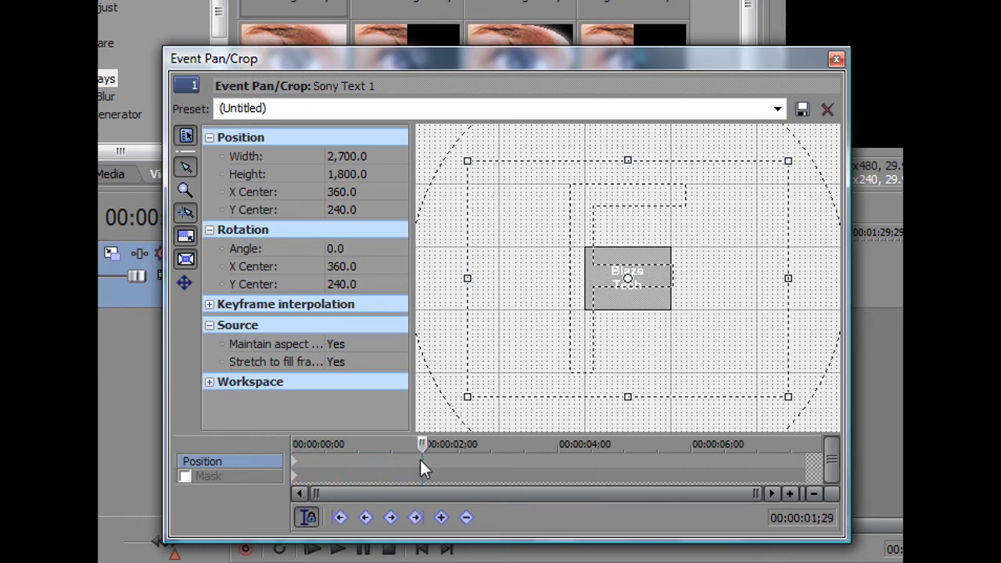
# Add Pan/Crop keyframes shrinking the frame to 1,620 x 1,080 at 1;29 and 720 x 480 at 3;10.
pyautogui.click(440, 516)
pyautogui.moveTo(466, 161); pyautogui.dragTo(511, 205)
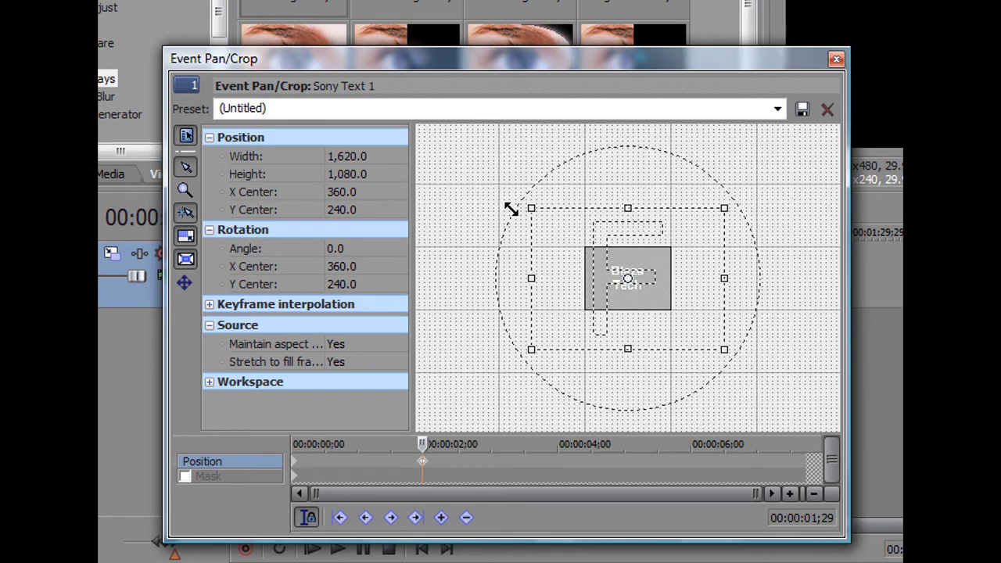
pyautogui.moveTo(422, 444); pyautogui.dragTo(512, 455)
pyautogui.click(441, 517)
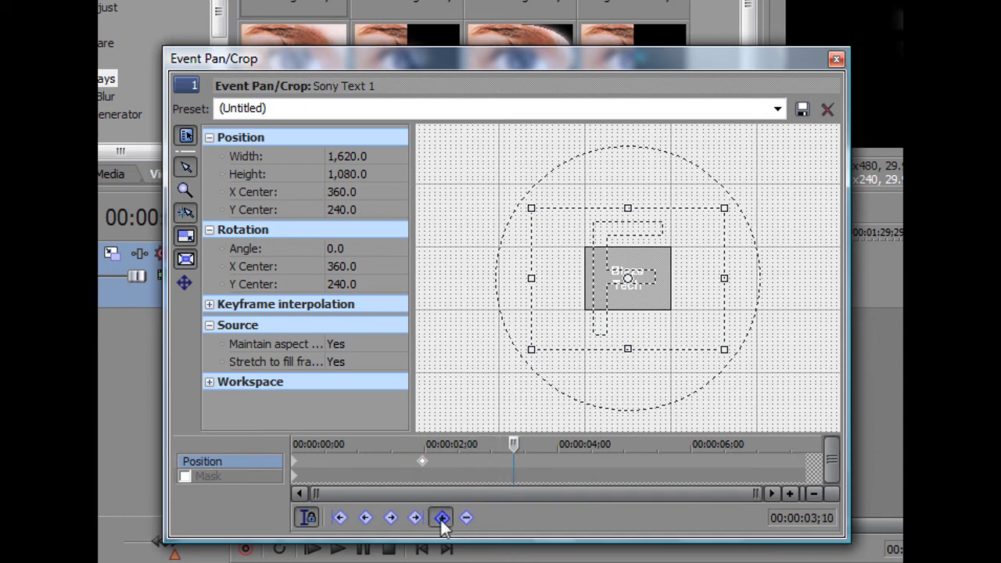
pyautogui.moveTo(537, 208); pyautogui.dragTo(580, 232)
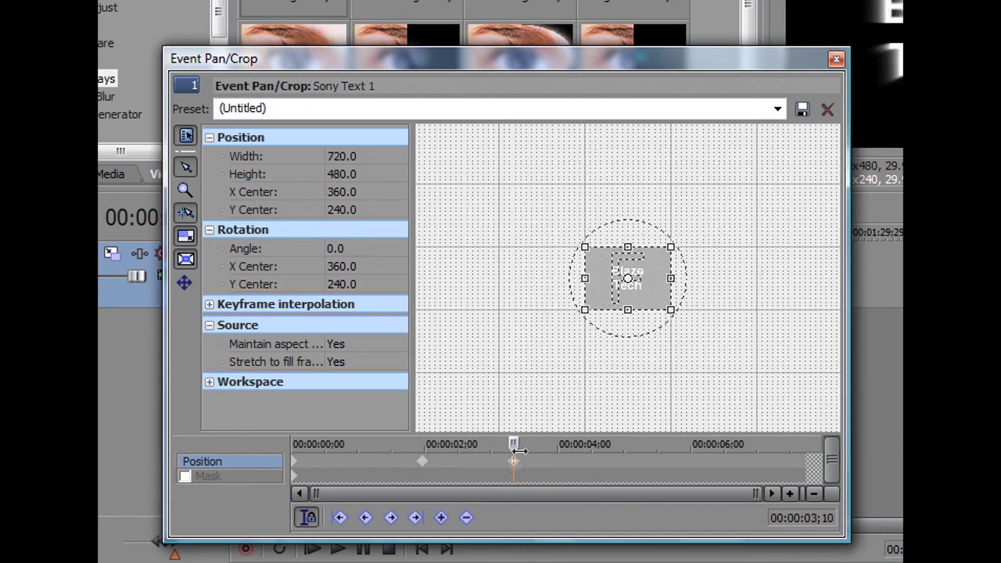
pyautogui.moveTo(519, 451); pyautogui.dragTo(539, 455)
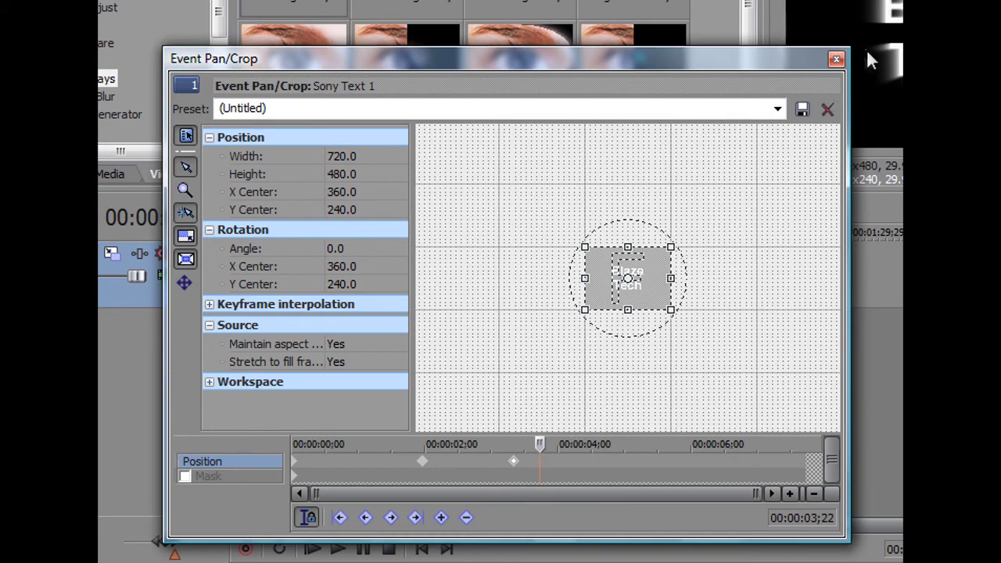
pyautogui.click(836, 60)
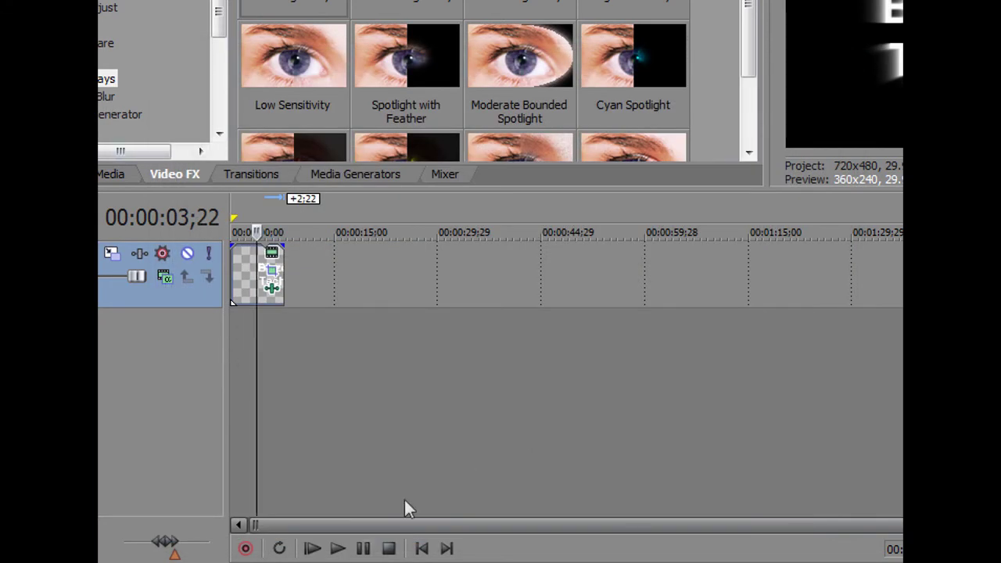
# Play the timeline to watch Blaze Tech zoom in from afar with its sweeping light rays.
pyautogui.press('space')
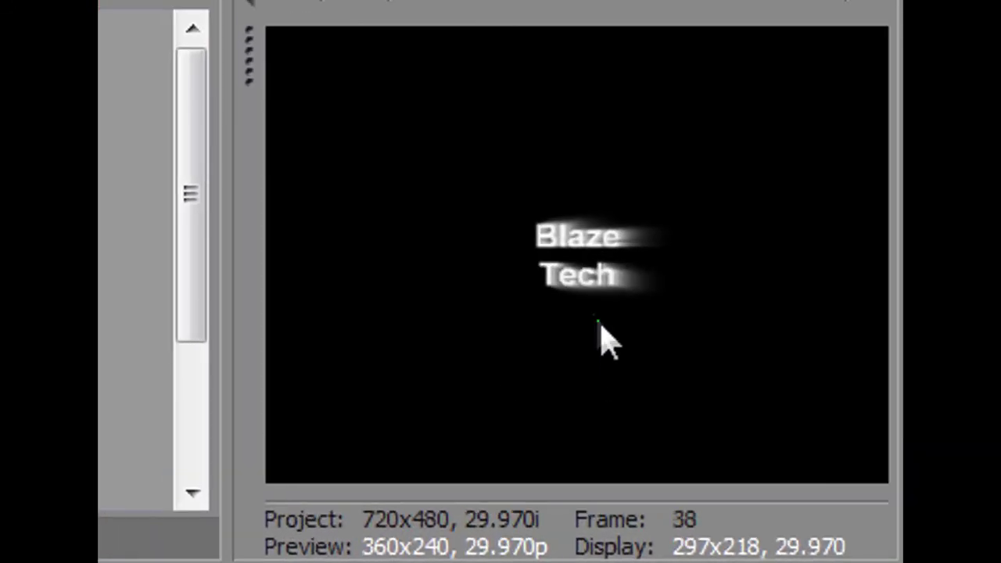